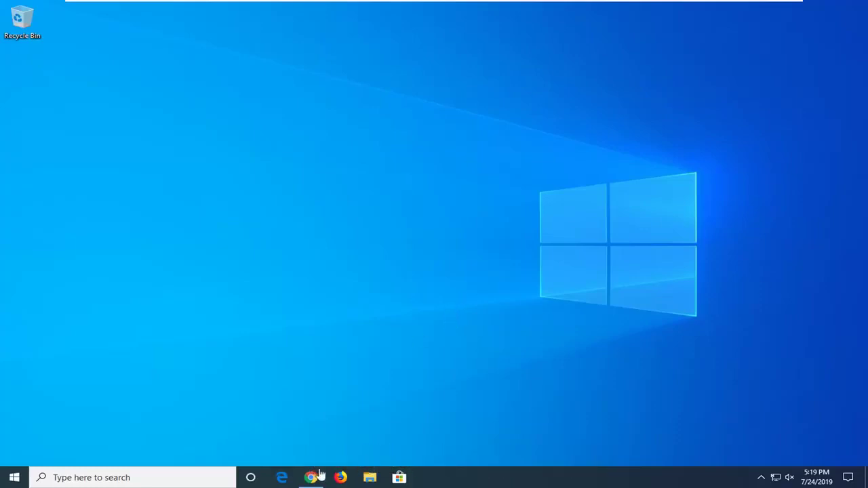
Search the Start menu for 'ccleaner' and launch CCleaner Free v5.60 to its Easy Clean screen
click(15, 480)
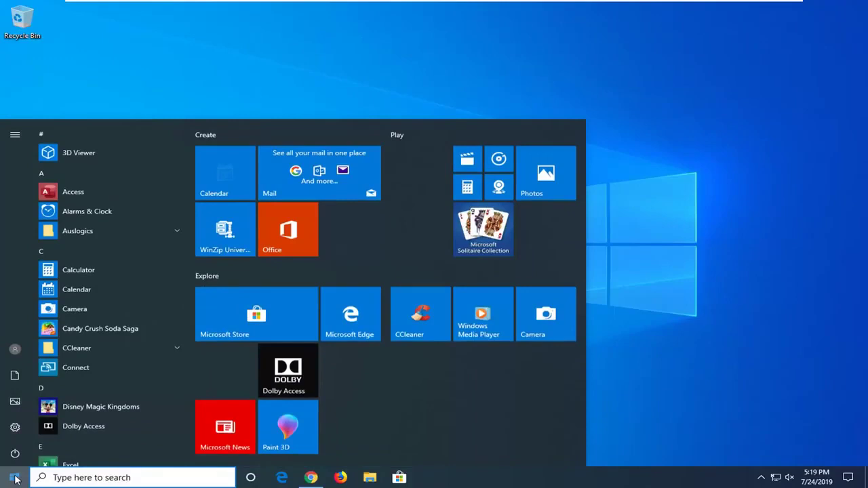
text(cc;eane)
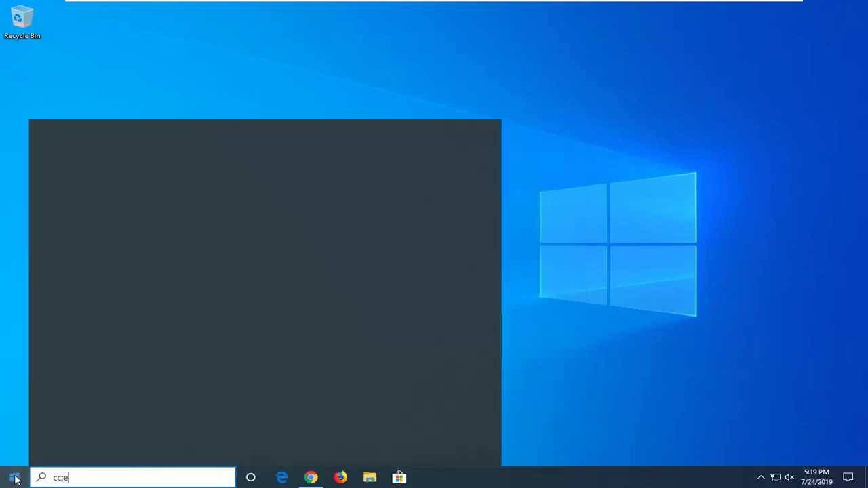
key(BackSpace)
key(BackSpace)
key(BackSpace)
key(BackSpace)
key(BackSpace)
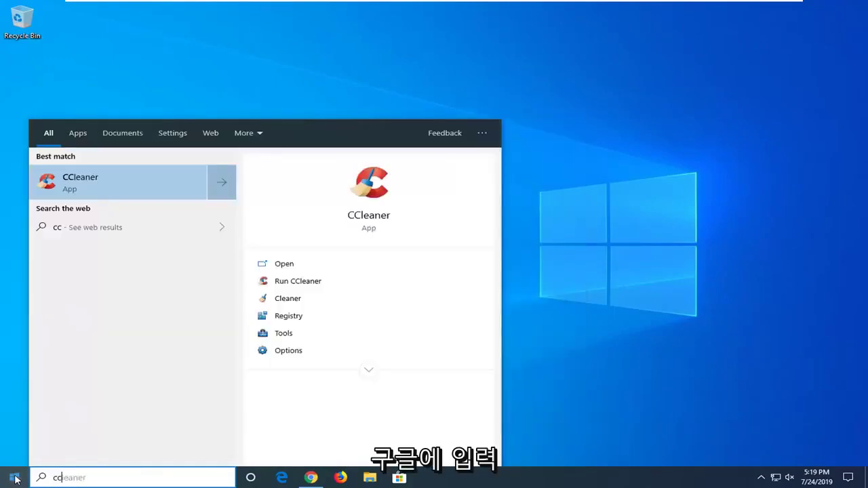
text(leaner)
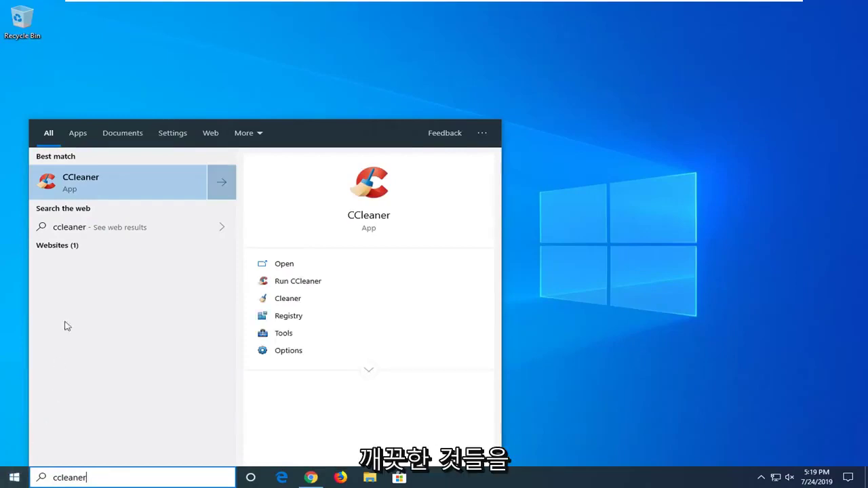
click(95, 182)
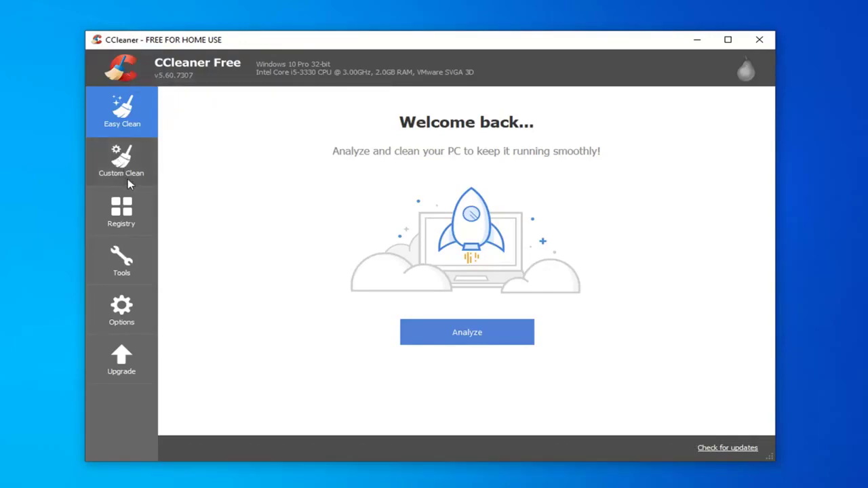
Scan the registry in CCleaner, finding one unused .pcb extension and four broken application paths
click(116, 320)
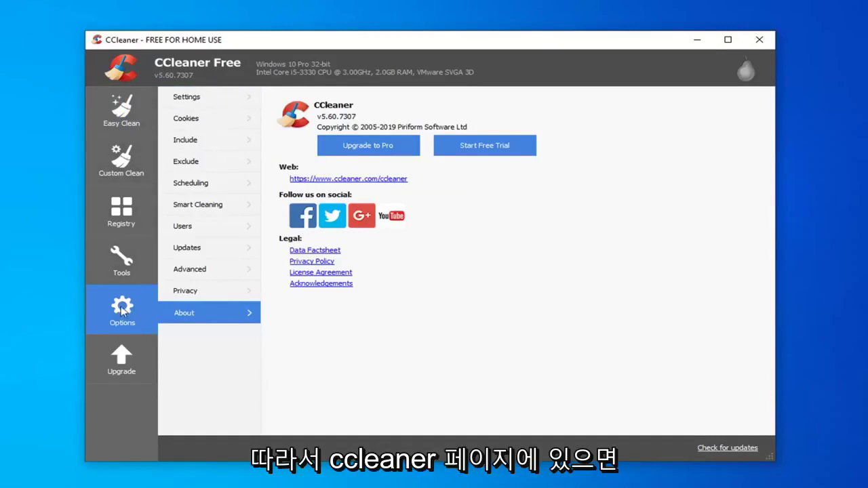
click(116, 212)
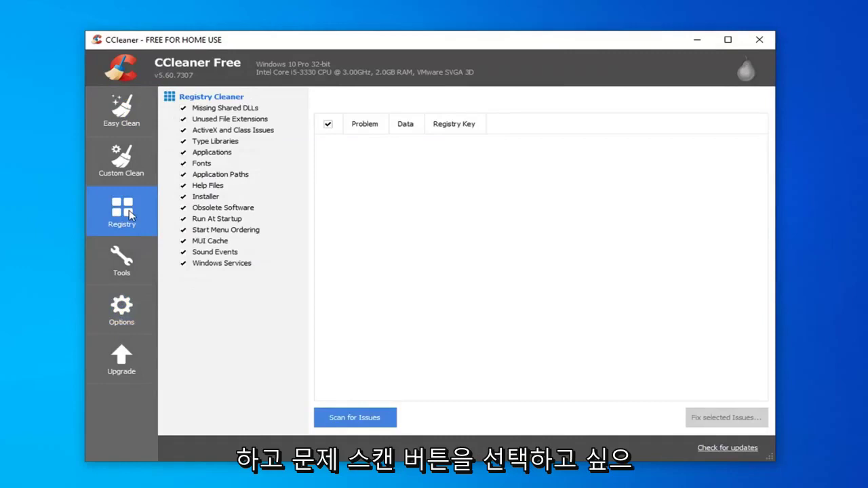
click(366, 421)
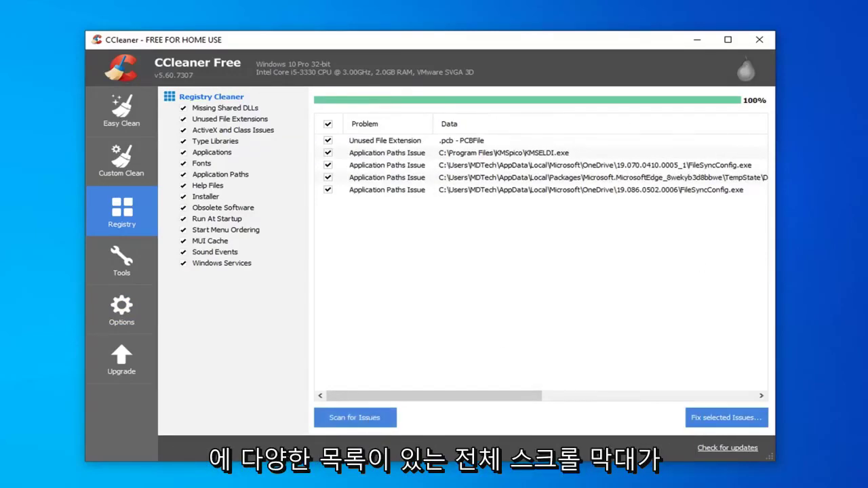
scroll(736, 274, right, 3)
scroll(721, 297, left, 3)
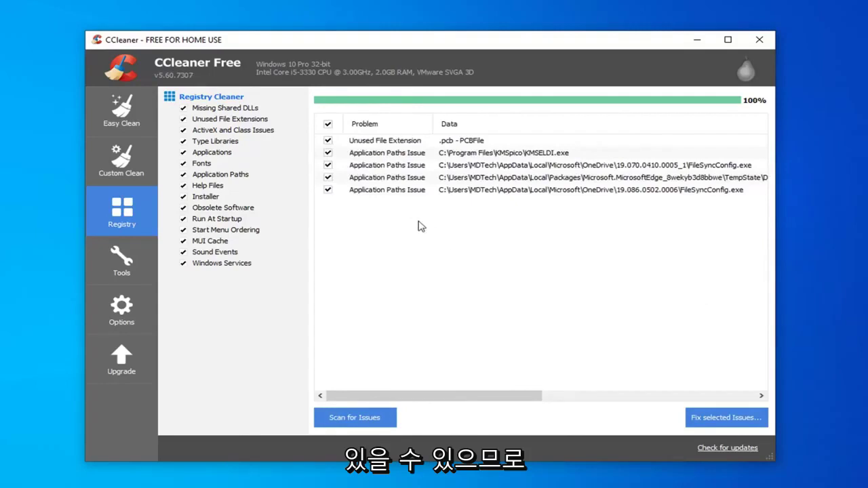
Back up the registry before fixing, saving the backup file to the Desktop with '7_0' as its name
click(723, 422)
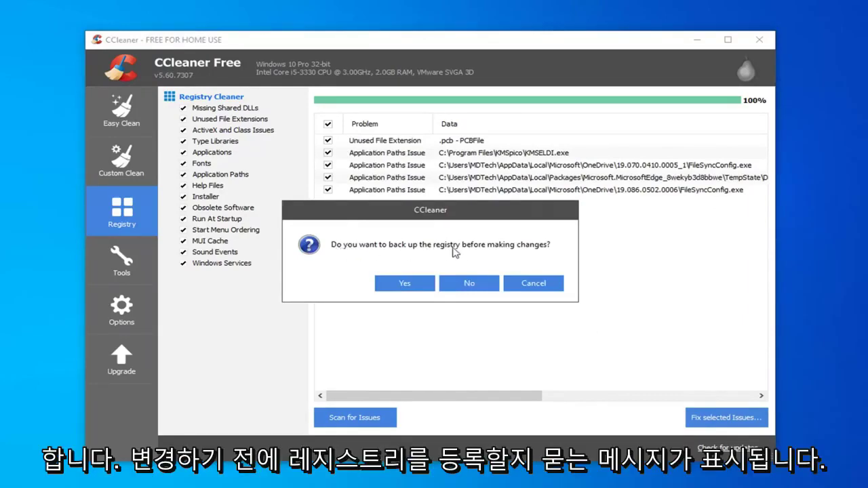
click(401, 283)
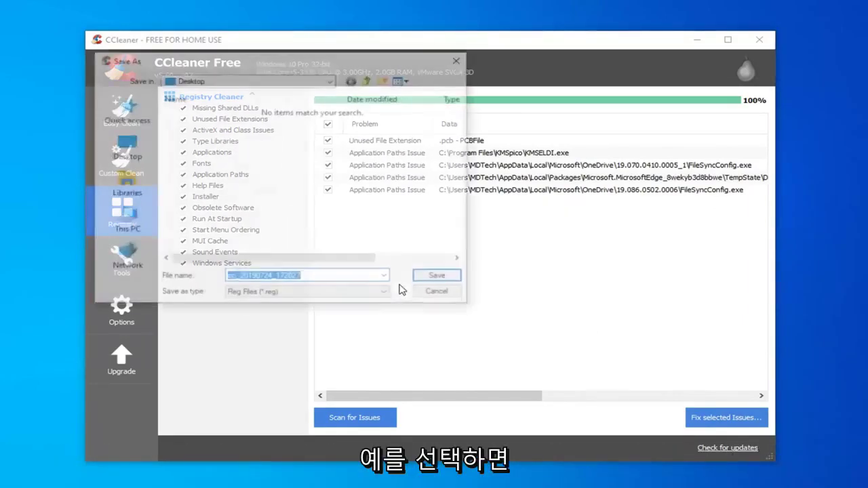
click(124, 145)
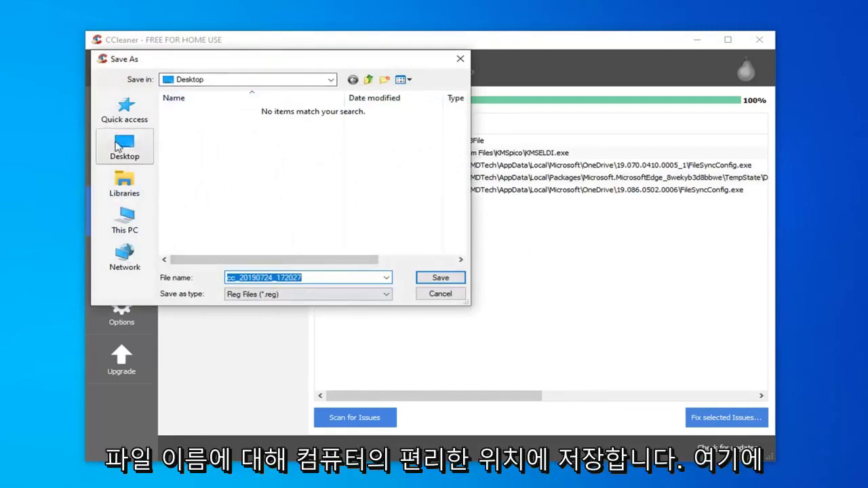
click(251, 278)
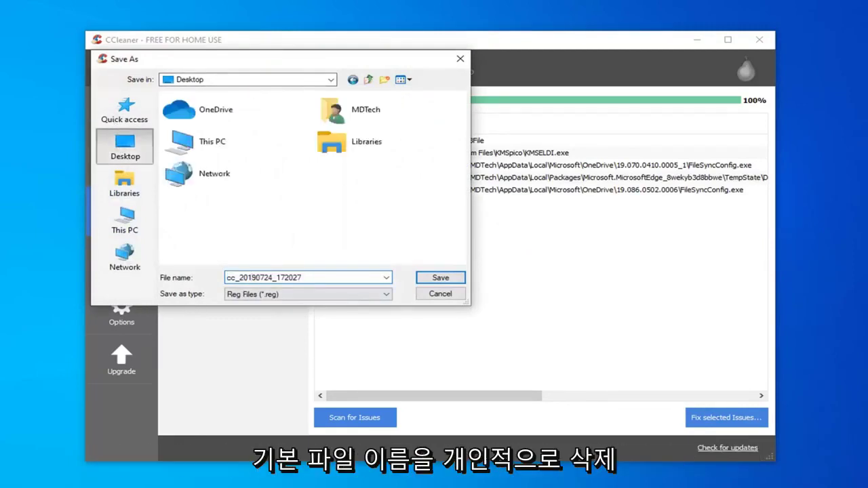
double_click(252, 277)
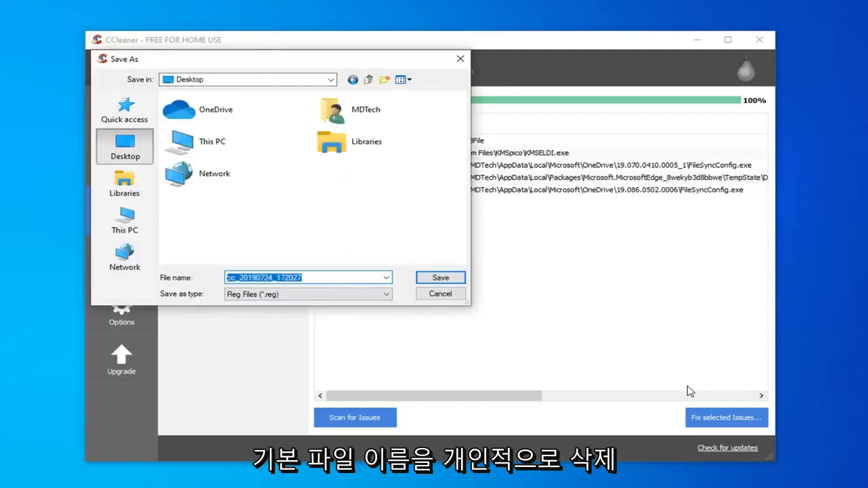
text(\)
key(BackSpace)
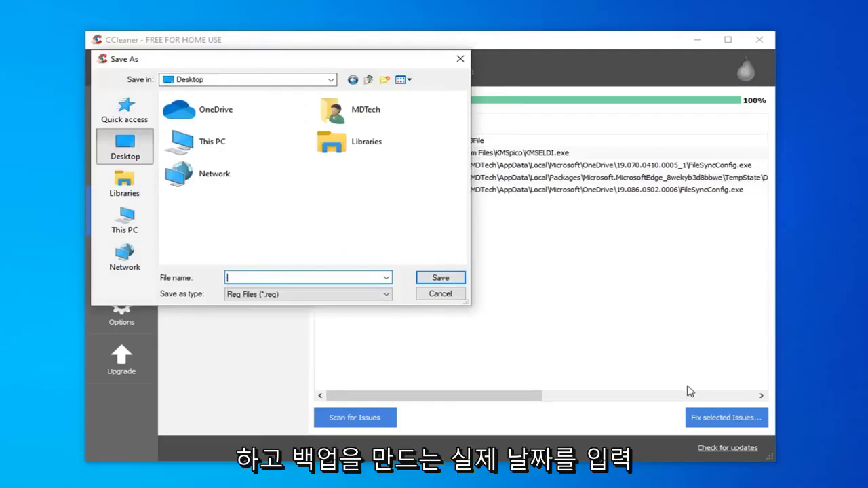
text(7_0)
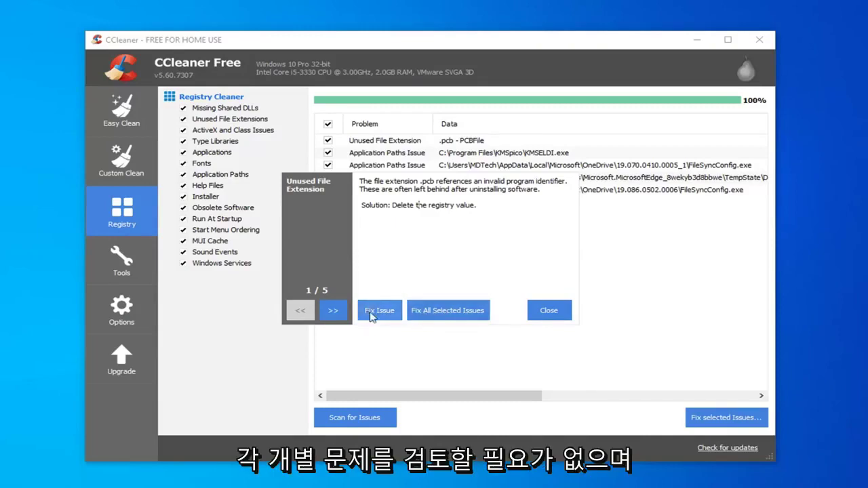
Fix all five selected registry issues, then close CCleaner
click(454, 313)
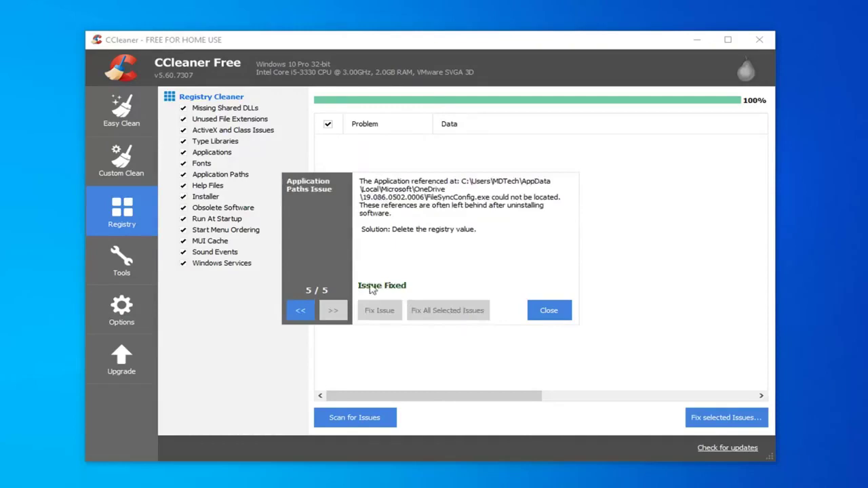
click(543, 312)
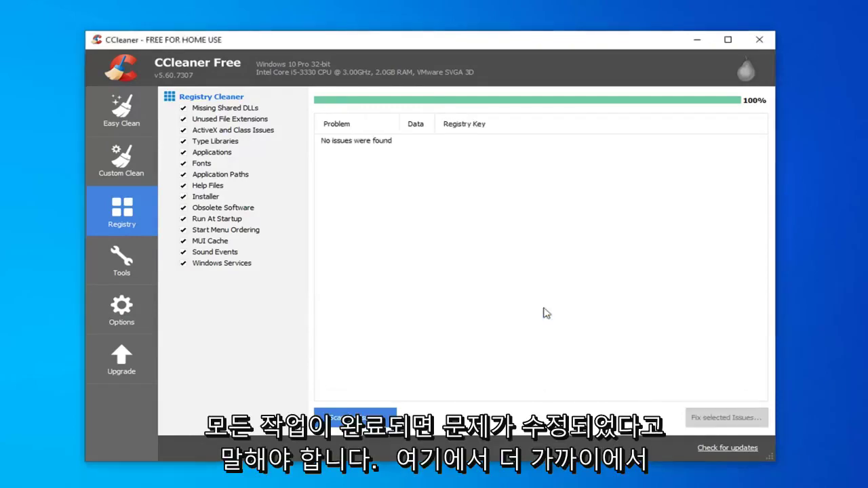
click(760, 39)
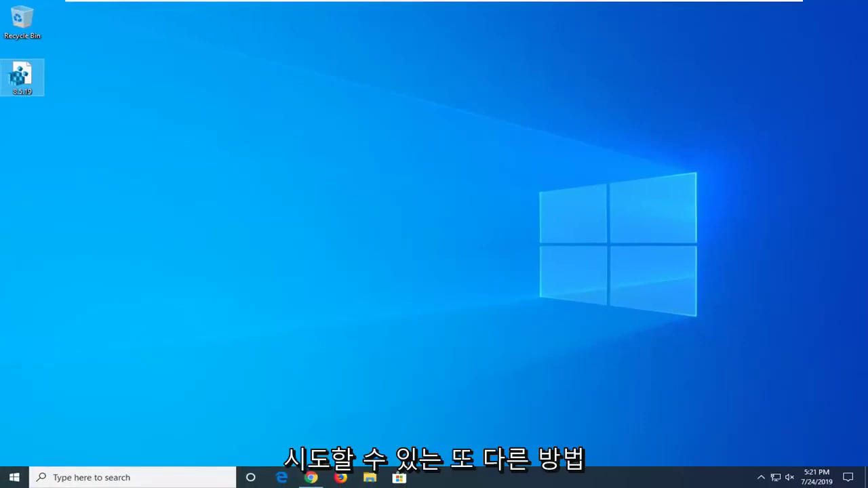
Launch Disk Cleanup from a Start search for 'disk cleanup' and center its window
click(11, 477)
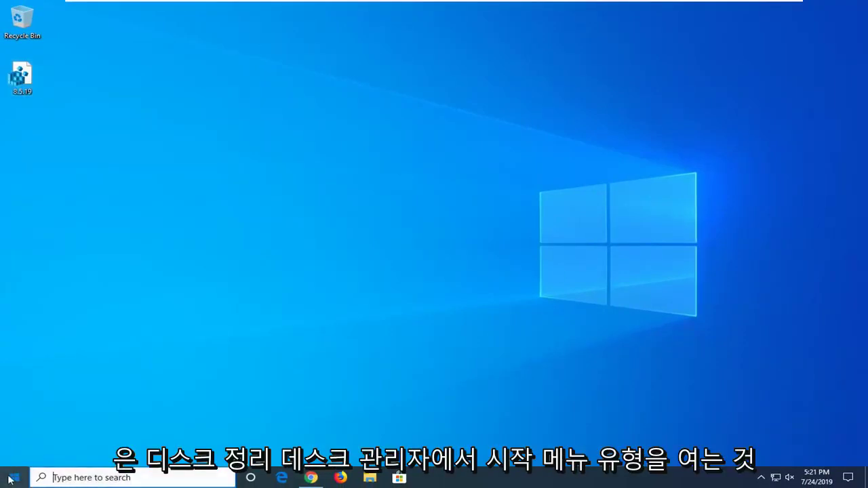
text(disk )
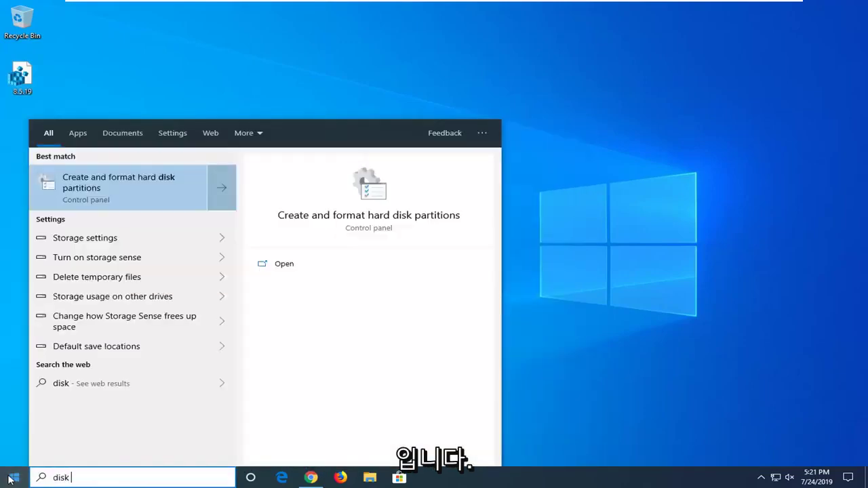
text(cleanup)
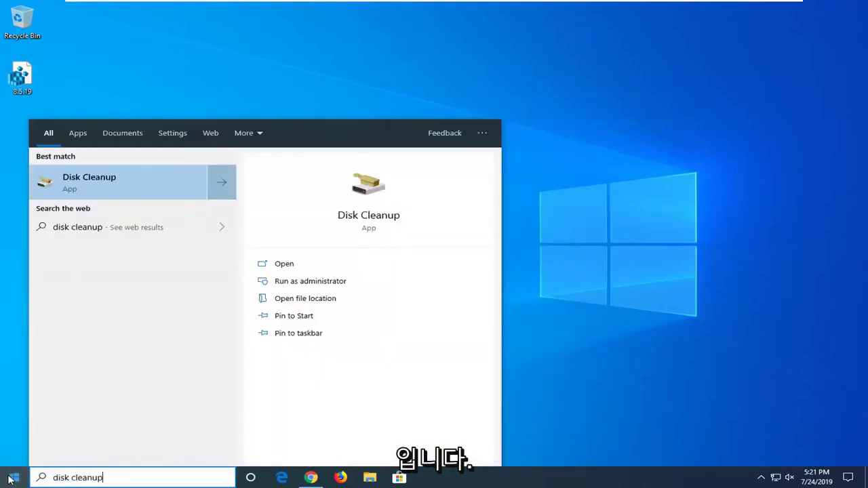
click(97, 177)
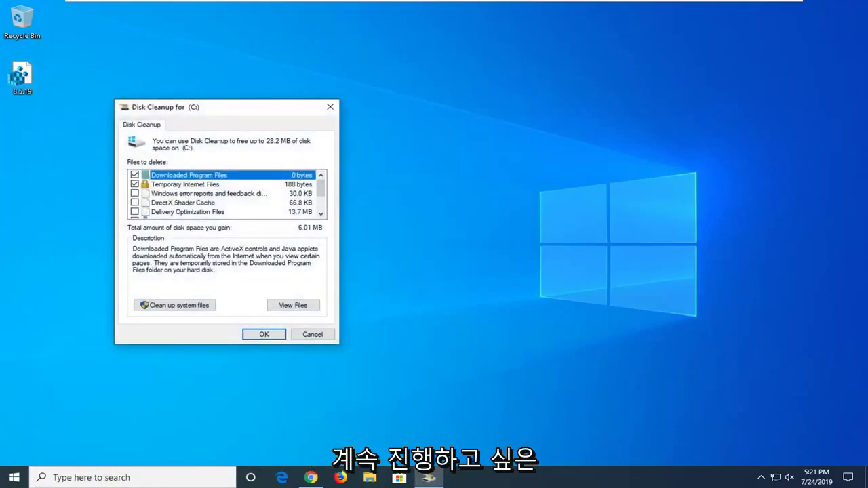
drag(255, 103, 457, 91)
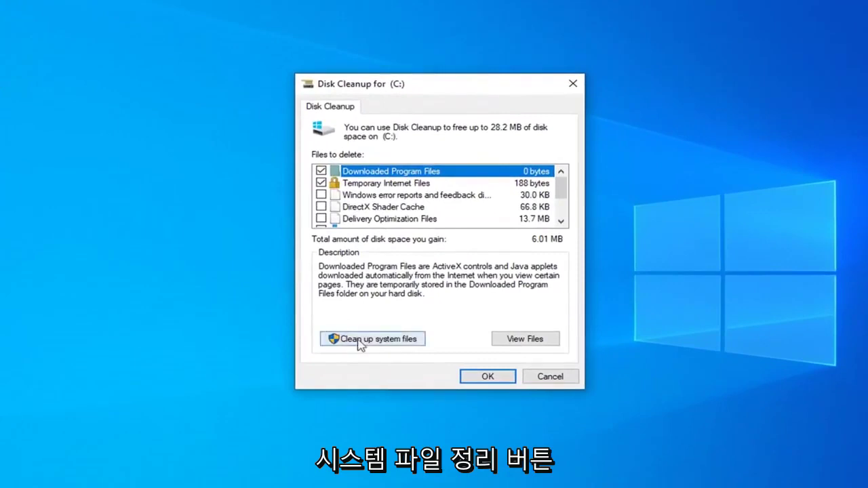
Rescan drive C: including system files and permanently delete the checked files
click(359, 340)
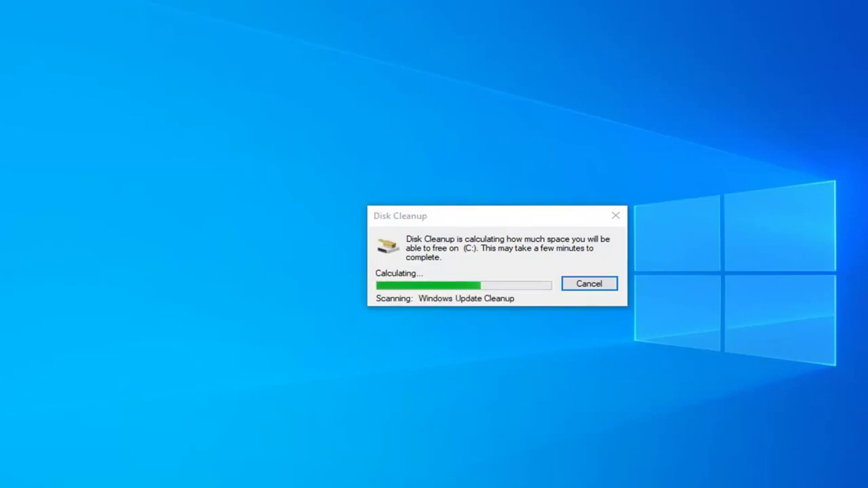
drag(265, 116, 415, 81)
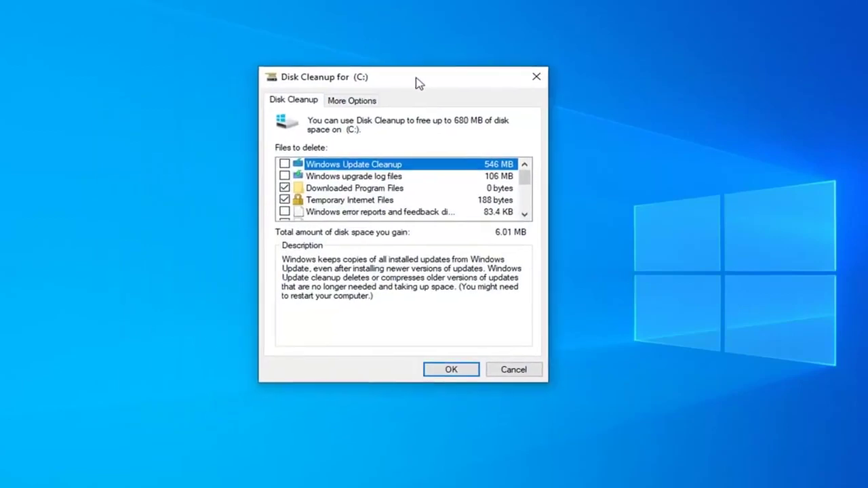
click(451, 370)
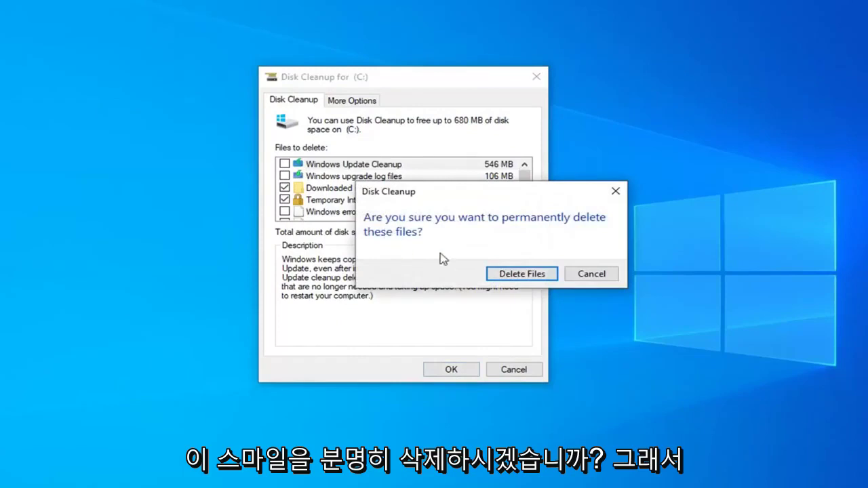
click(514, 276)
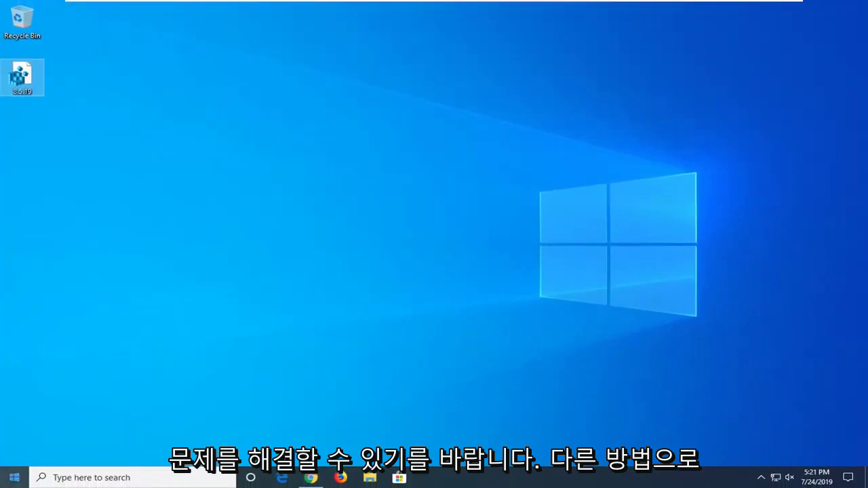
Run Command Prompt as administrator from a 'cmd' Start search, approving the UAC prompt
click(8, 479)
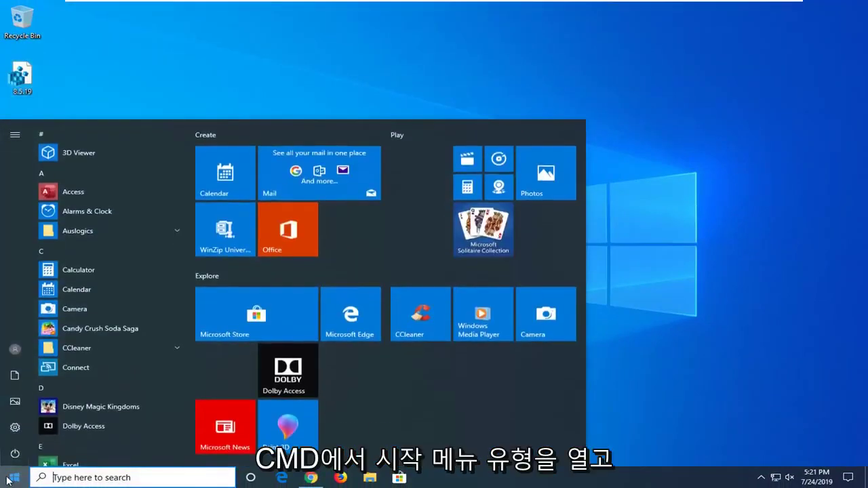
text(cmd)
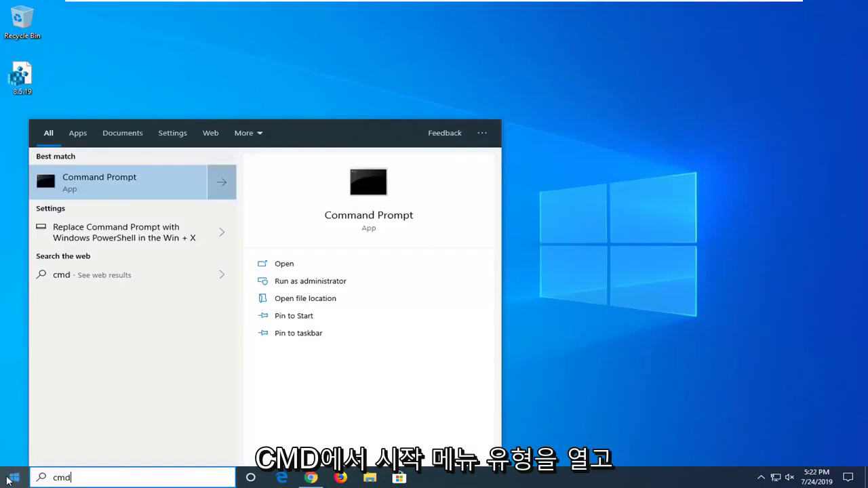
right_click(97, 191)
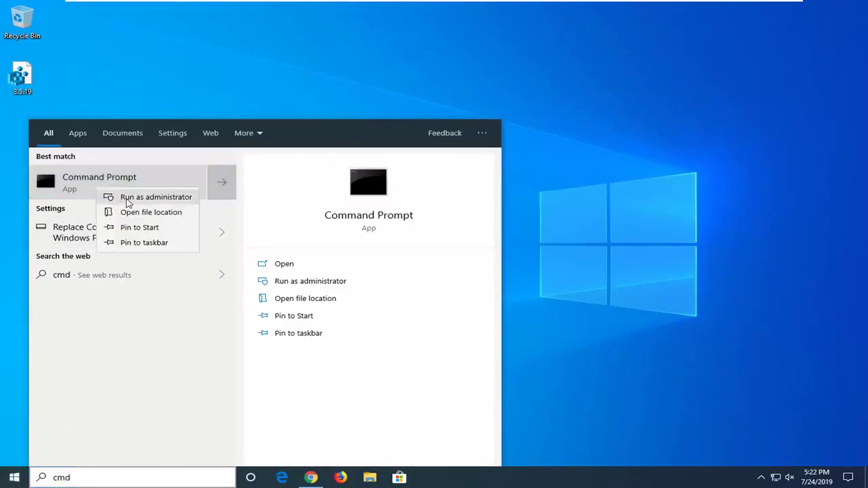
click(127, 199)
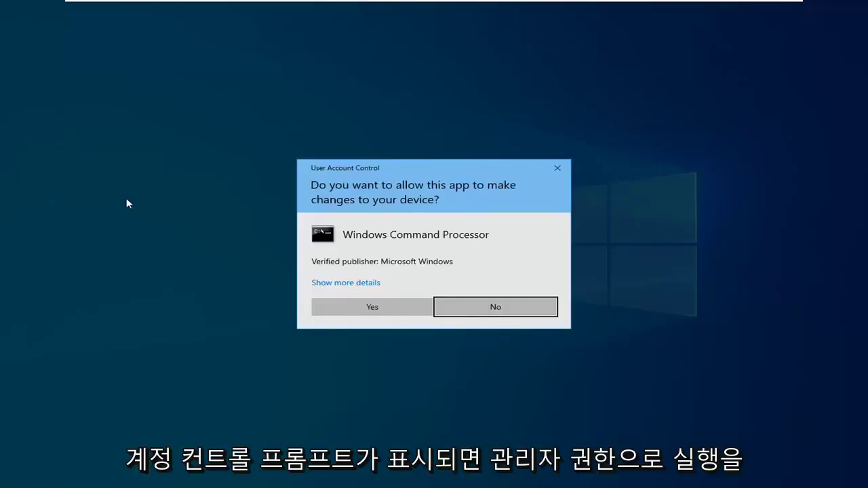
click(346, 308)
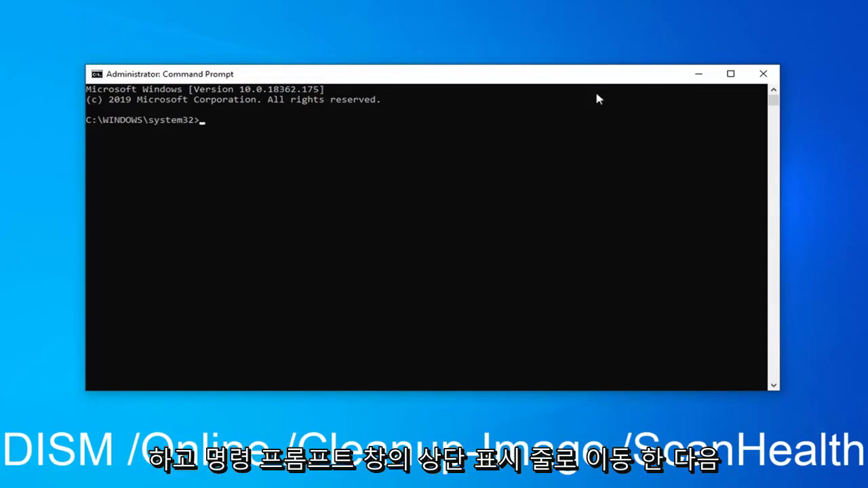
Paste and run DISM /Online /Cleanup-Image /ScanHealth, then close Command Prompt at 8.4% progress
right_click(384, 80)
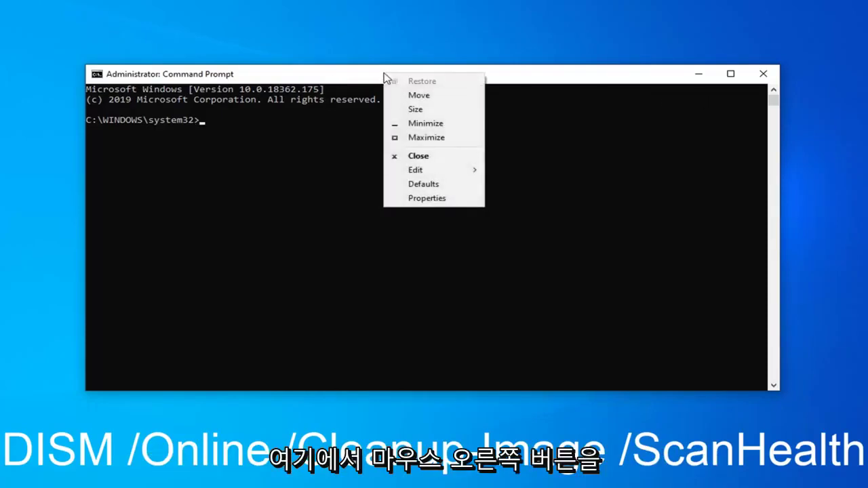
click(411, 171)
click(514, 196)
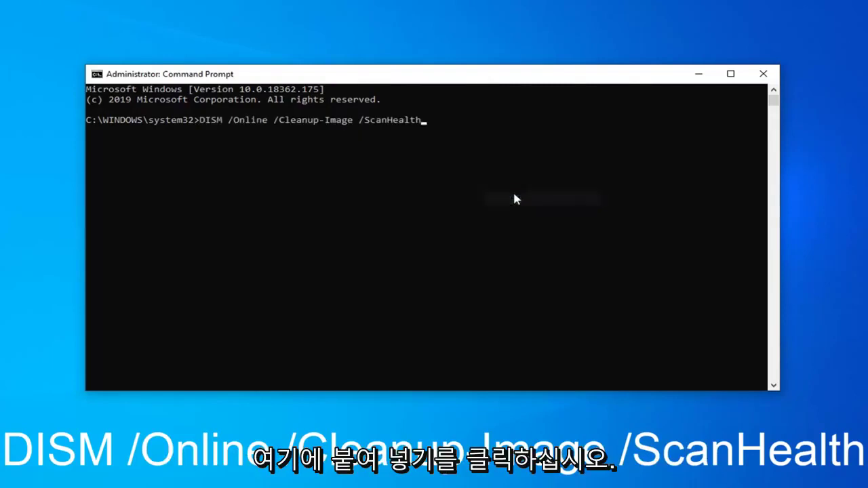
key(Return)
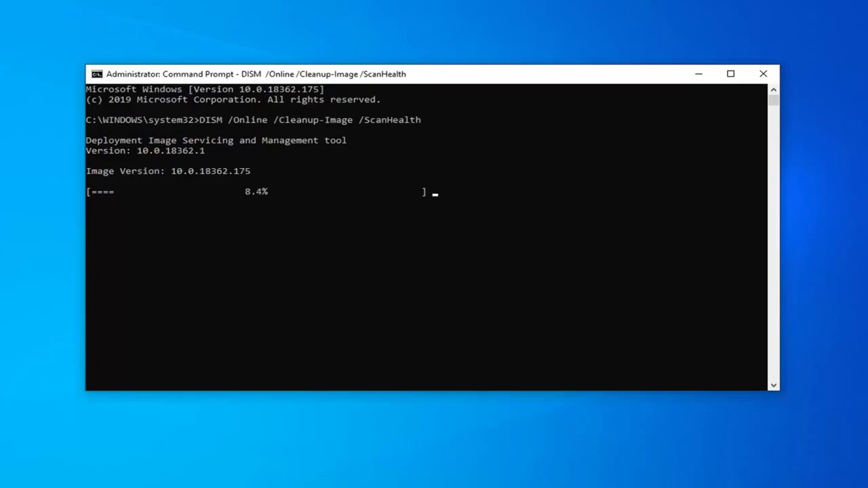
click(762, 73)
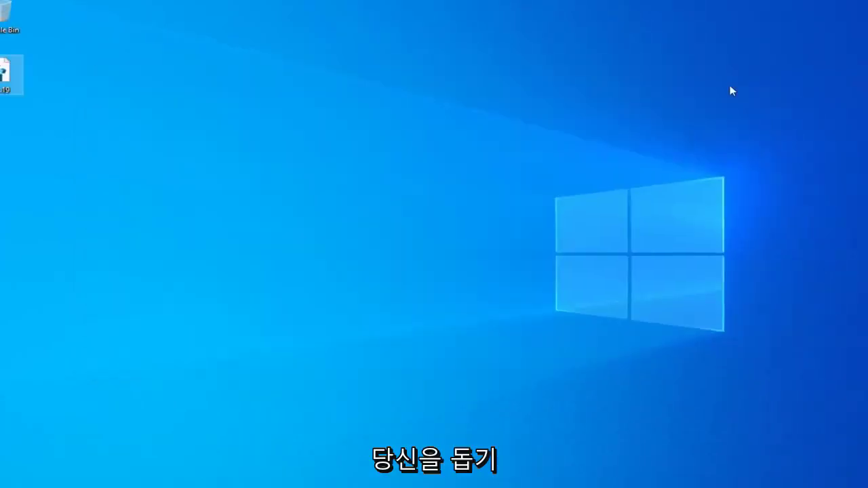